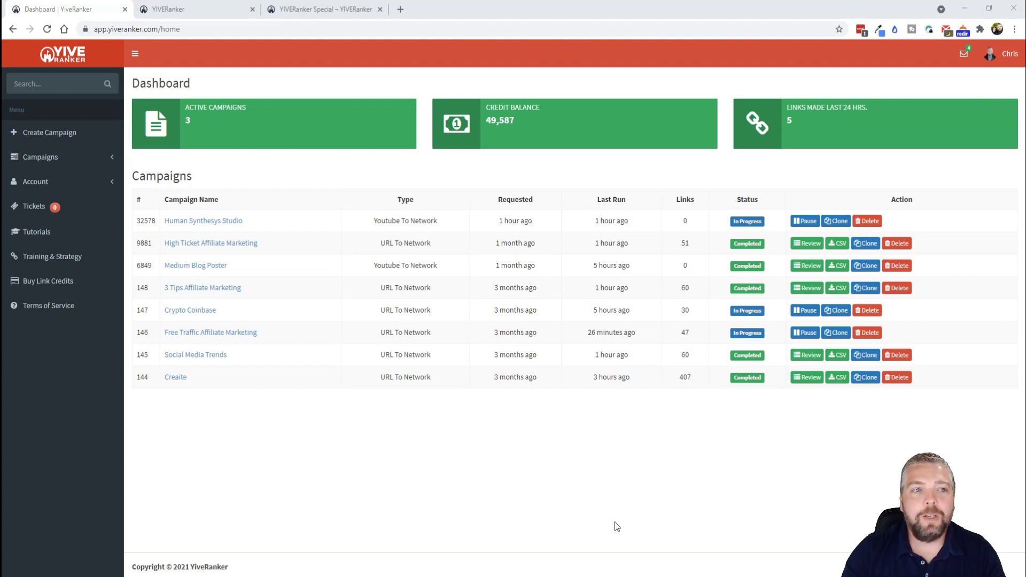
Switch to the getyiveranker.com sales page and scroll down to the $47 Quick Start Plan for 5,000 credits
{"action": "left_click", "coordinate": [212, 9]}
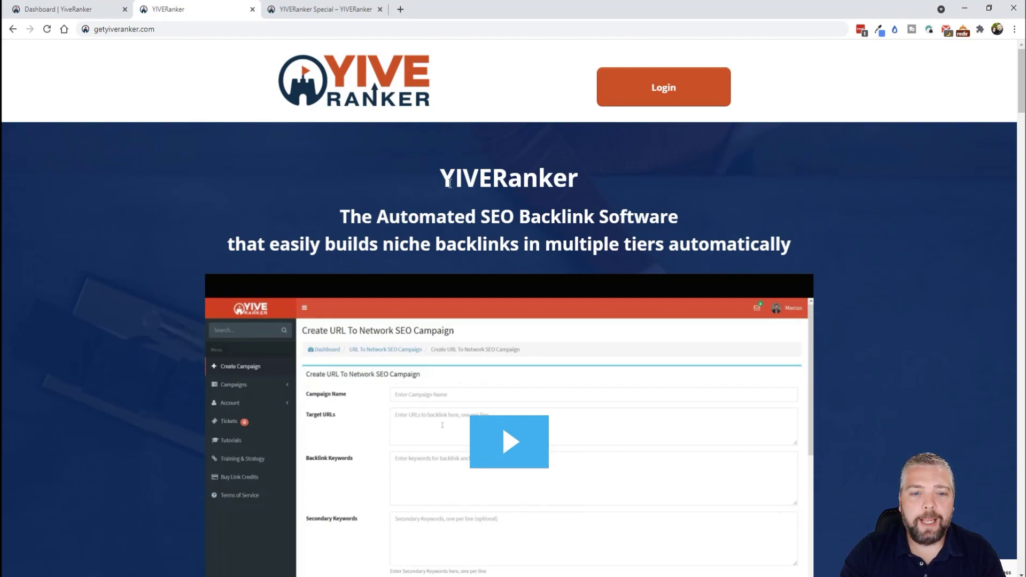
{"action": "scroll", "coordinate": [262, 338], "scroll_direction": "down", "scroll_amount": 15}
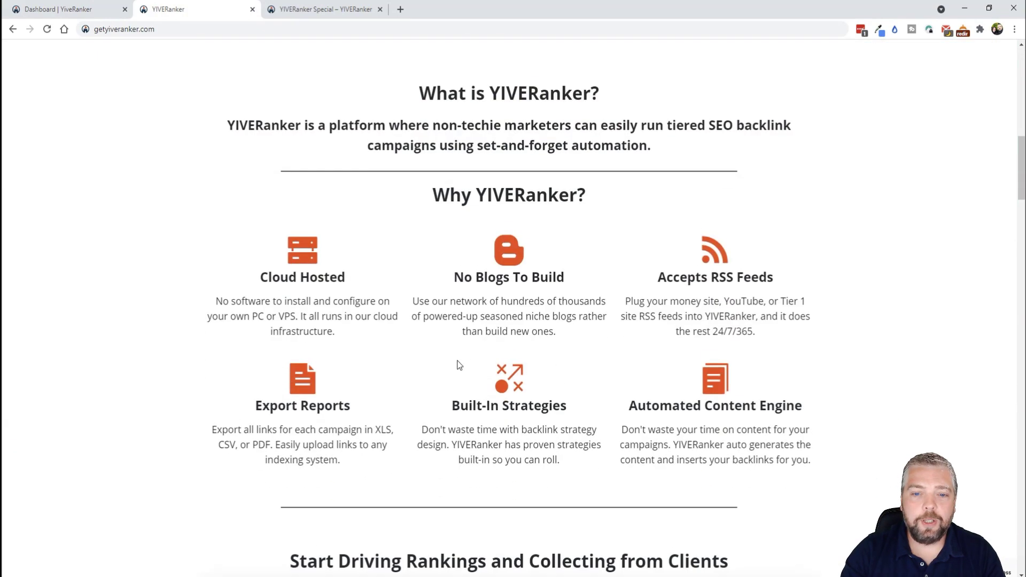
{"action": "scroll", "coordinate": [518, 339], "scroll_direction": "down", "scroll_amount": 12}
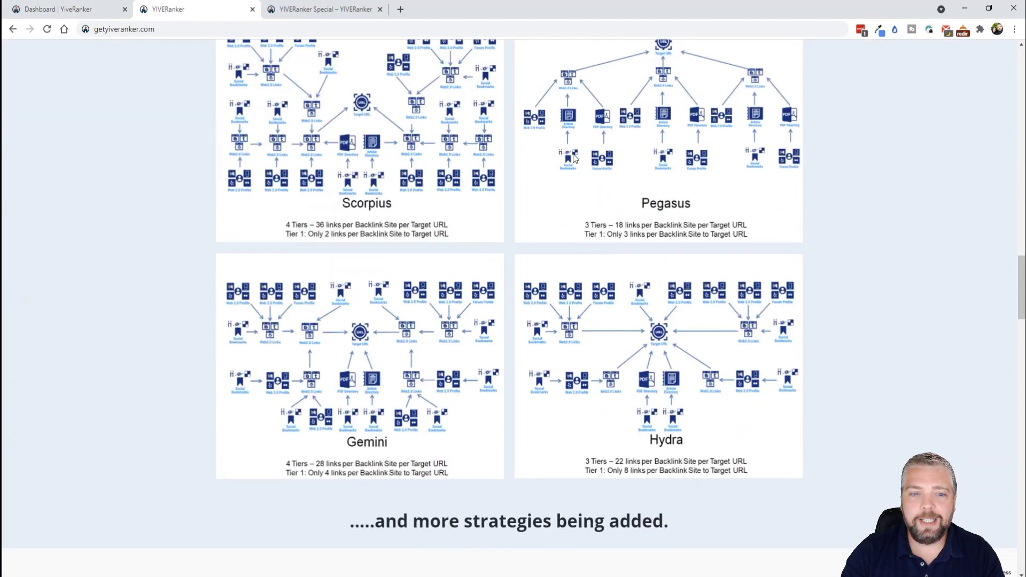
{"action": "scroll", "coordinate": [593, 295], "scroll_direction": "down", "scroll_amount": 5}
{"action": "scroll", "coordinate": [428, 342], "scroll_direction": "down", "scroll_amount": 6}
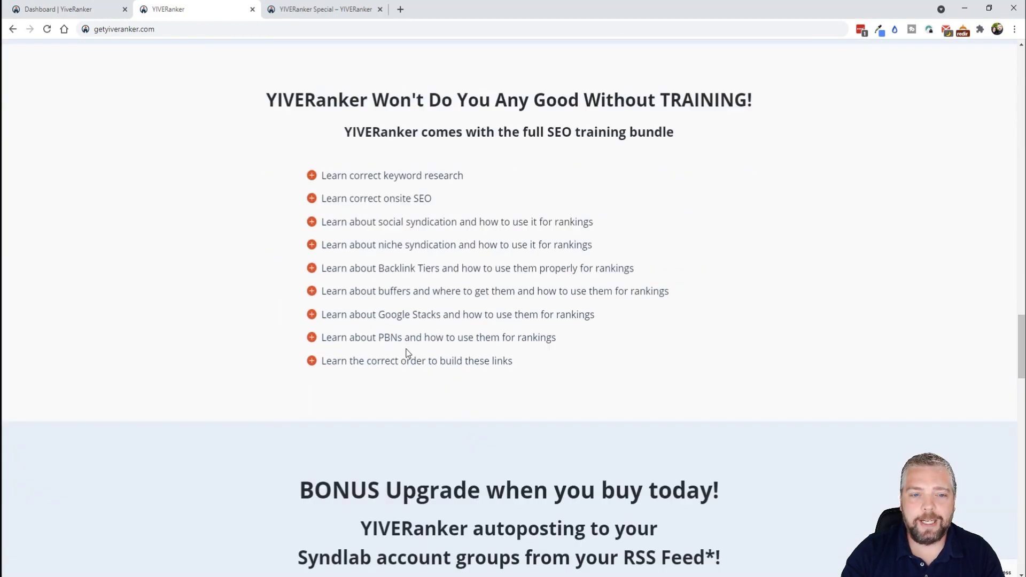
{"action": "scroll", "coordinate": [202, 350], "scroll_direction": "down", "scroll_amount": 20}
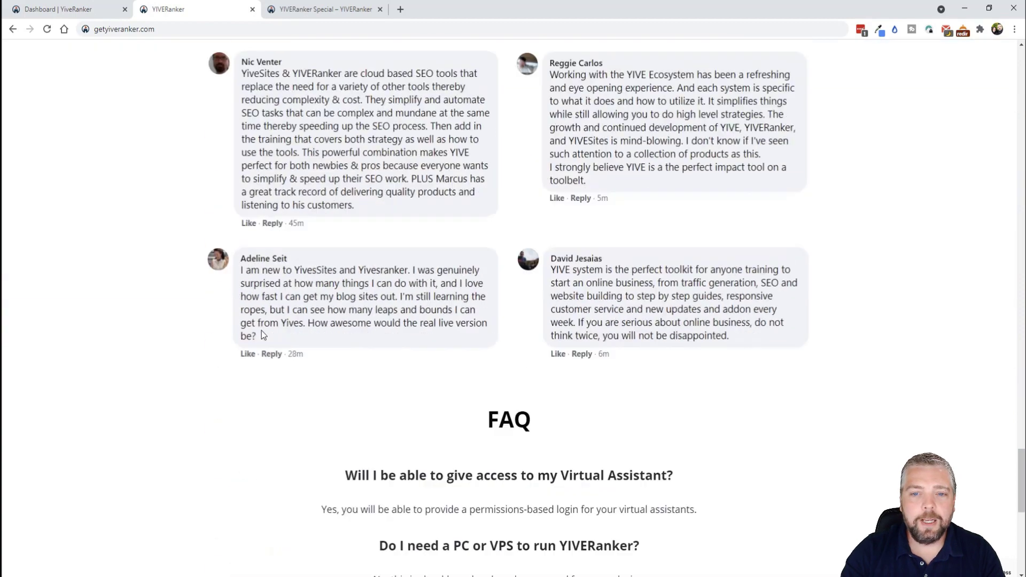
{"action": "scroll", "coordinate": [337, 354], "scroll_direction": "down", "scroll_amount": 2}
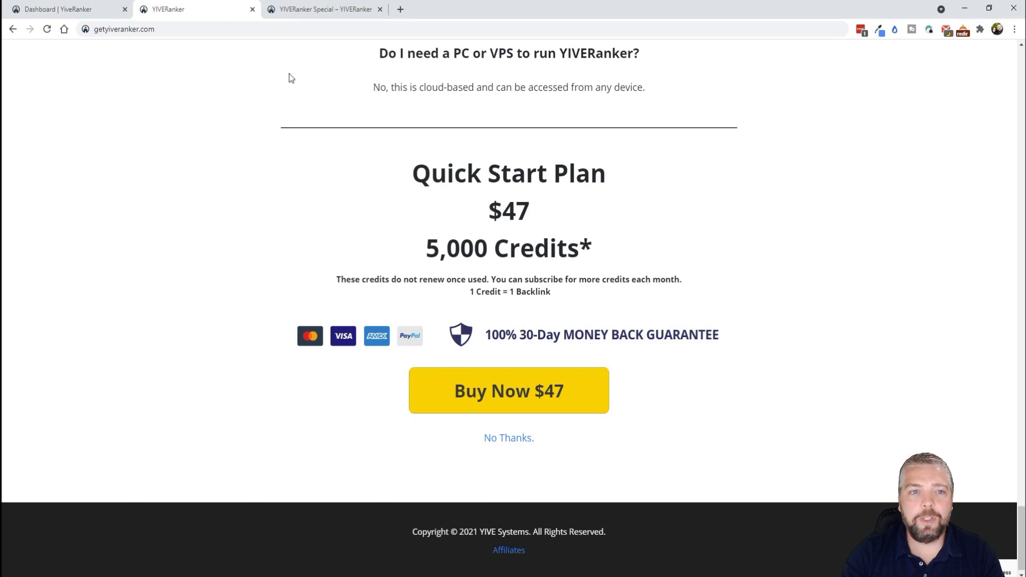
Show the YIVERanker Special page and highlight its $47 price for 70,000 credits
{"action": "left_click", "coordinate": [321, 9]}
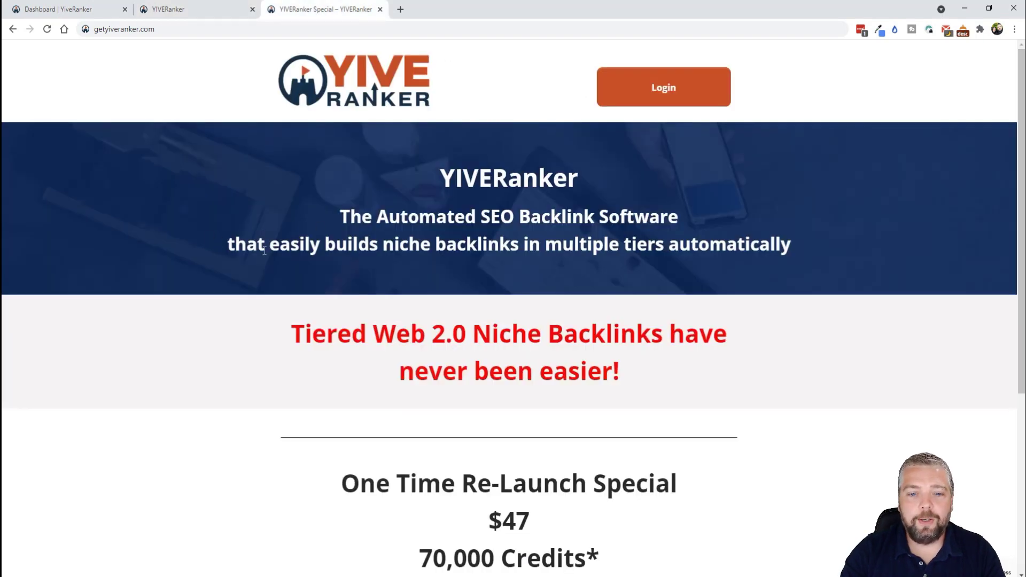
{"action": "scroll", "coordinate": [198, 388], "scroll_direction": "down", "scroll_amount": 5}
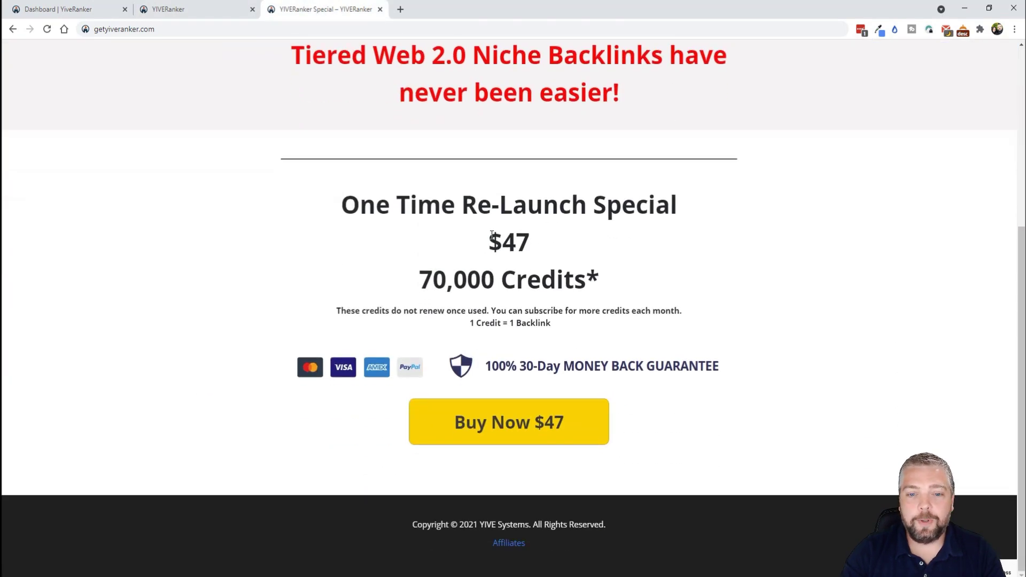
{"action": "left_click_drag", "start_coordinate": [492, 234], "coordinate": [530, 237]}
{"action": "left_click", "coordinate": [476, 282]}
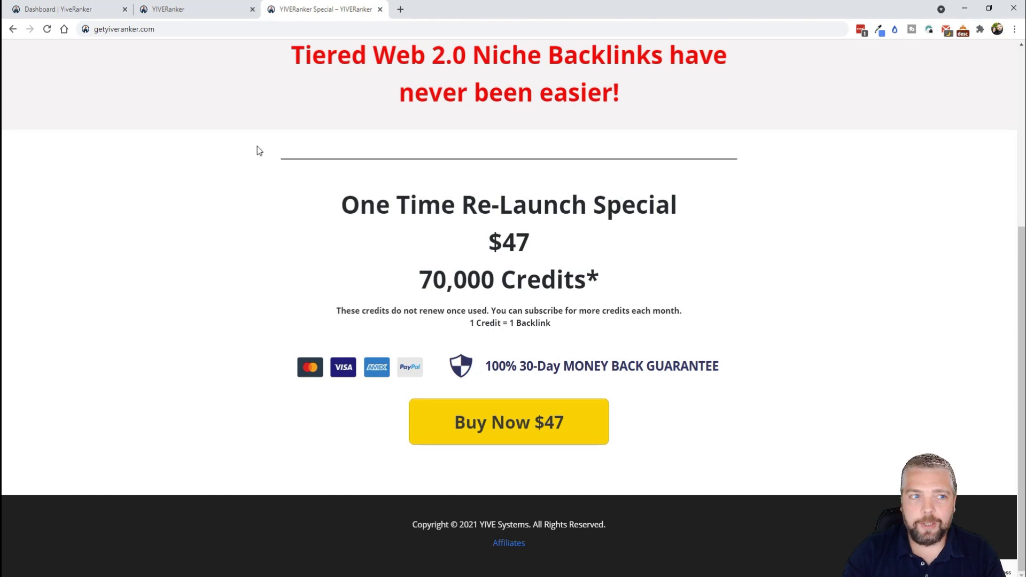
Switch back to the Dashboard | YiveRanker tab showing eight campaigns and 49,587 credits
{"action": "left_click", "coordinate": [89, 15]}
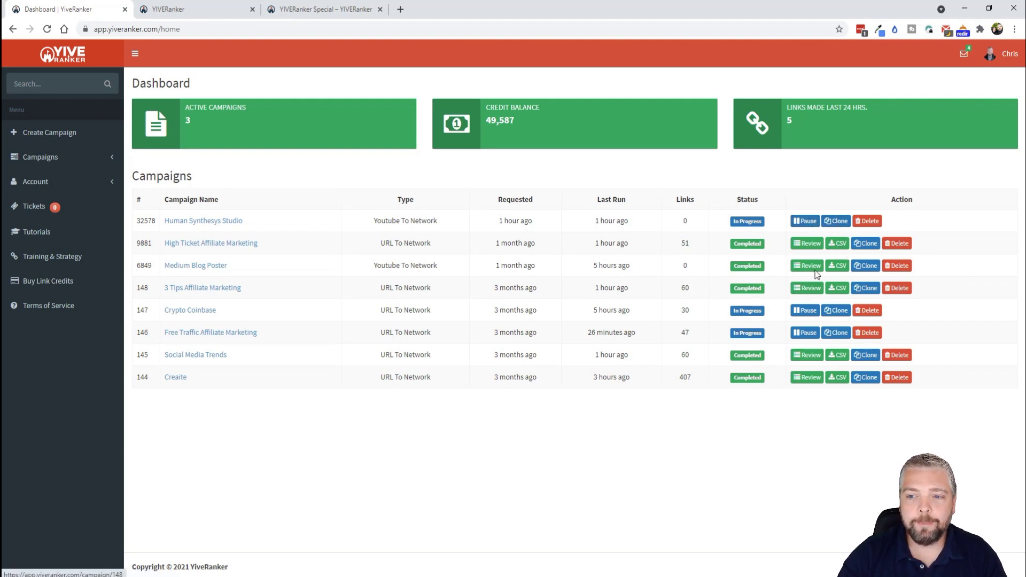
Browse the High Ticket Affiliate Marketing campaign's links, then list all eight SEO campaigns
{"action": "left_click", "coordinate": [227, 246]}
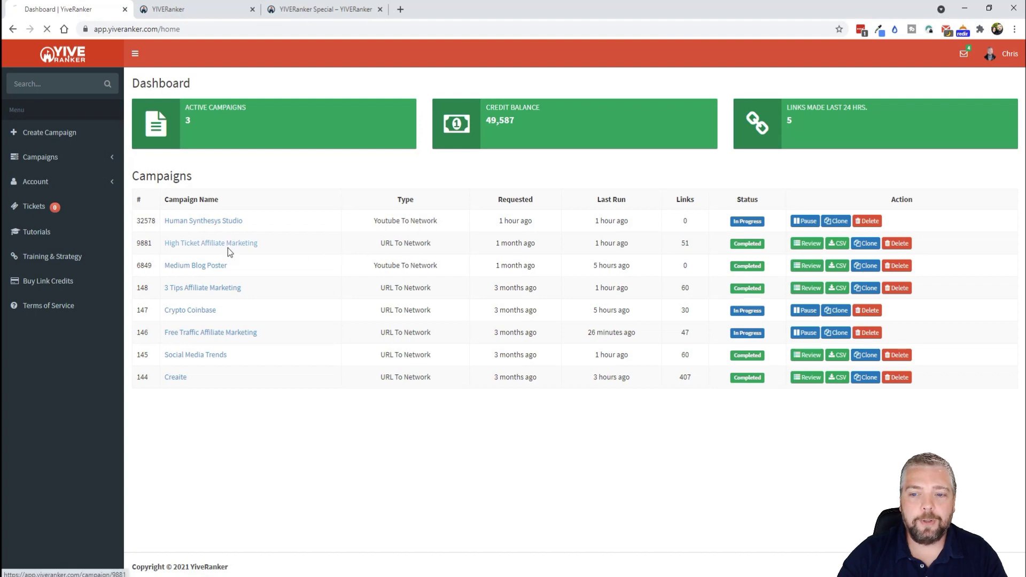
{"action": "scroll", "coordinate": [341, 329], "scroll_direction": "down", "scroll_amount": 5}
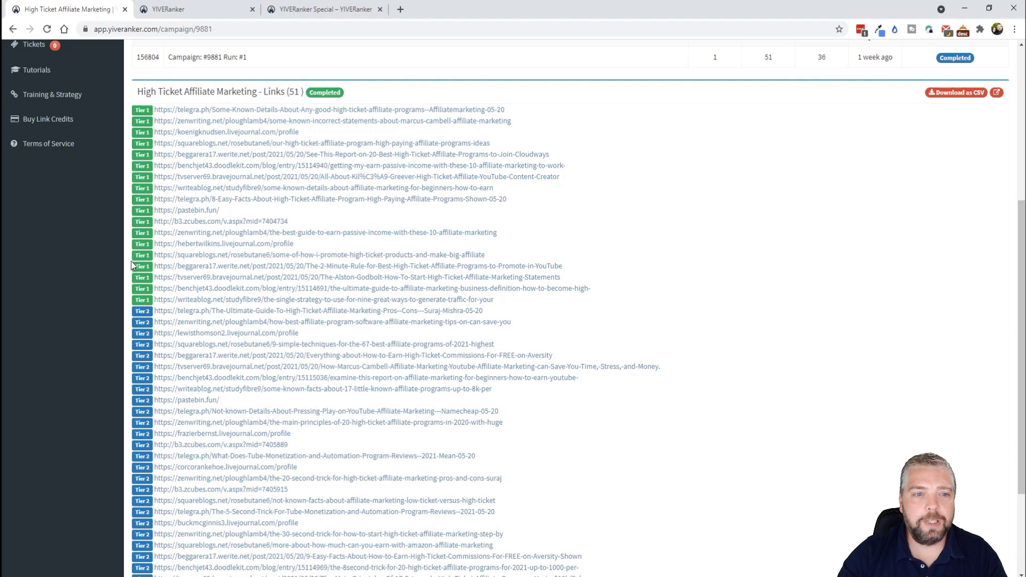
{"action": "scroll", "coordinate": [132, 262], "scroll_direction": "down", "scroll_amount": 3}
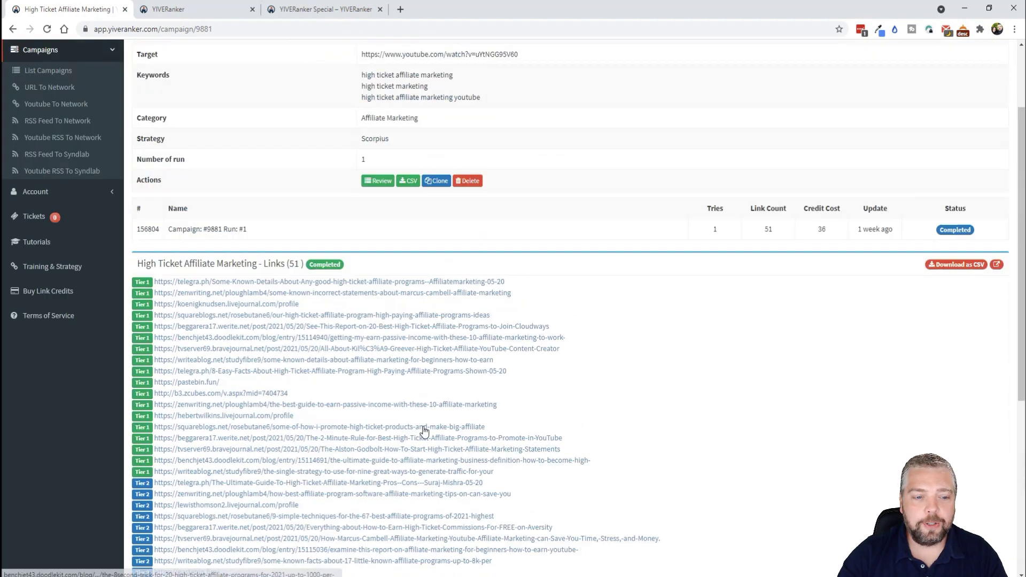
{"action": "scroll", "coordinate": [424, 430], "scroll_direction": "up", "scroll_amount": 3}
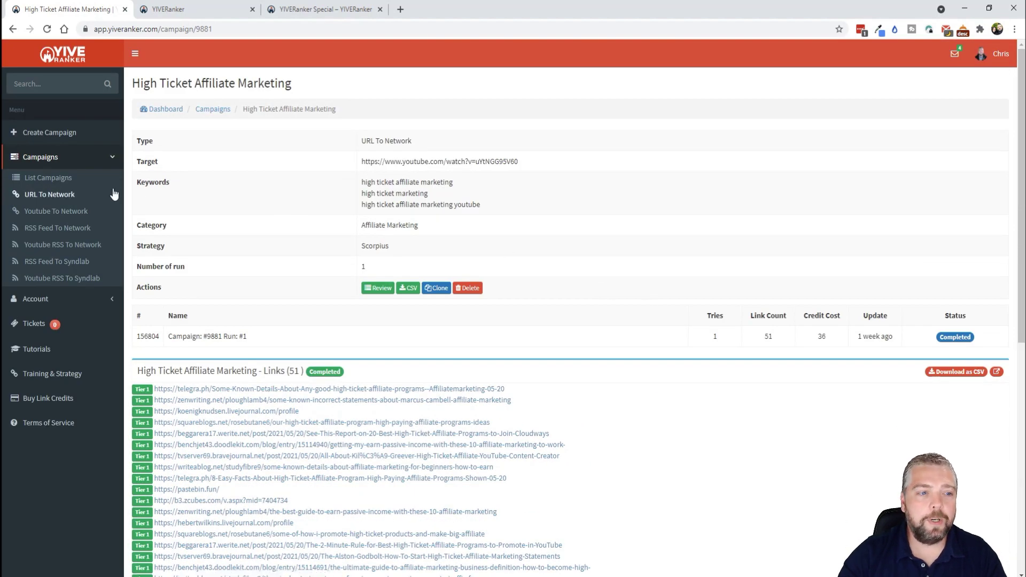
{"action": "left_click", "coordinate": [60, 177]}
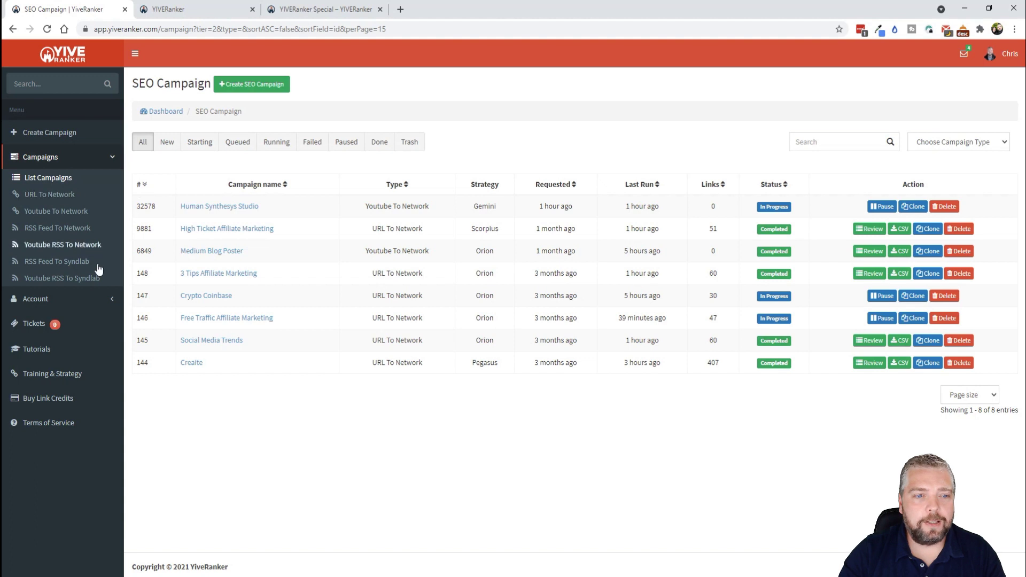
Open a new URL To Network campaign form and step through its name, target URL and keyword fields
{"action": "left_click", "coordinate": [48, 195]}
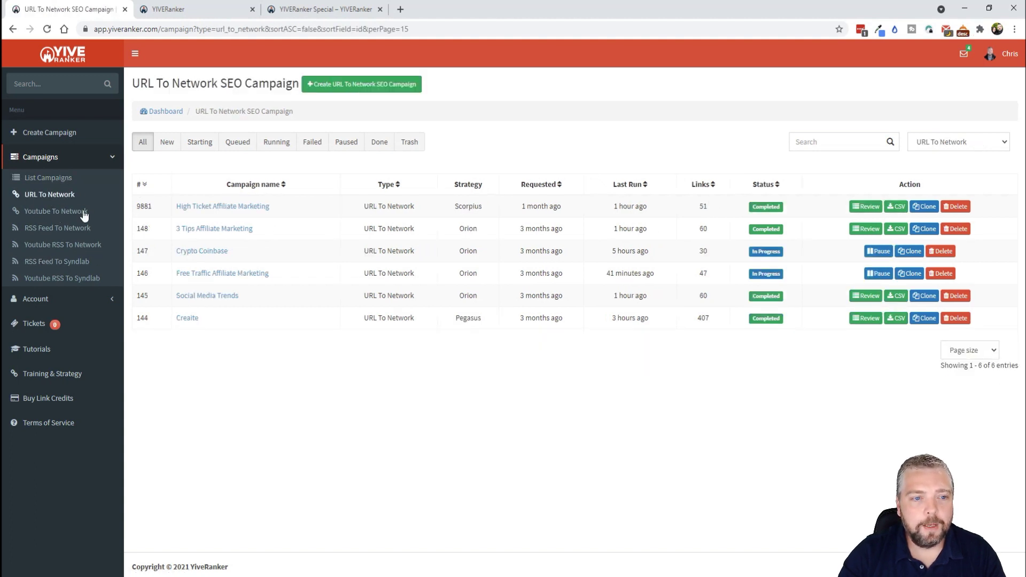
{"action": "left_click", "coordinate": [366, 86]}
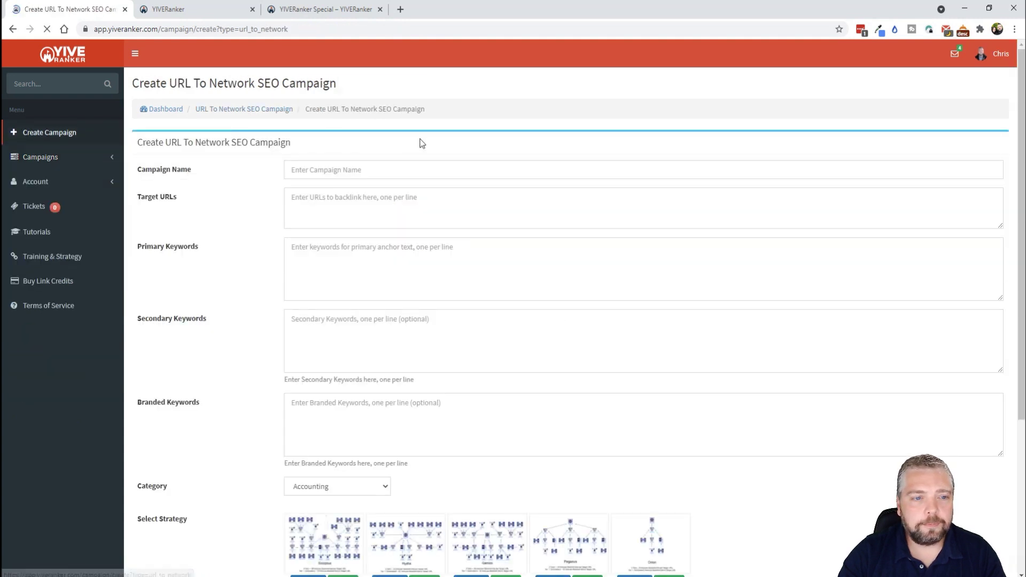
{"action": "left_click", "coordinate": [339, 170]}
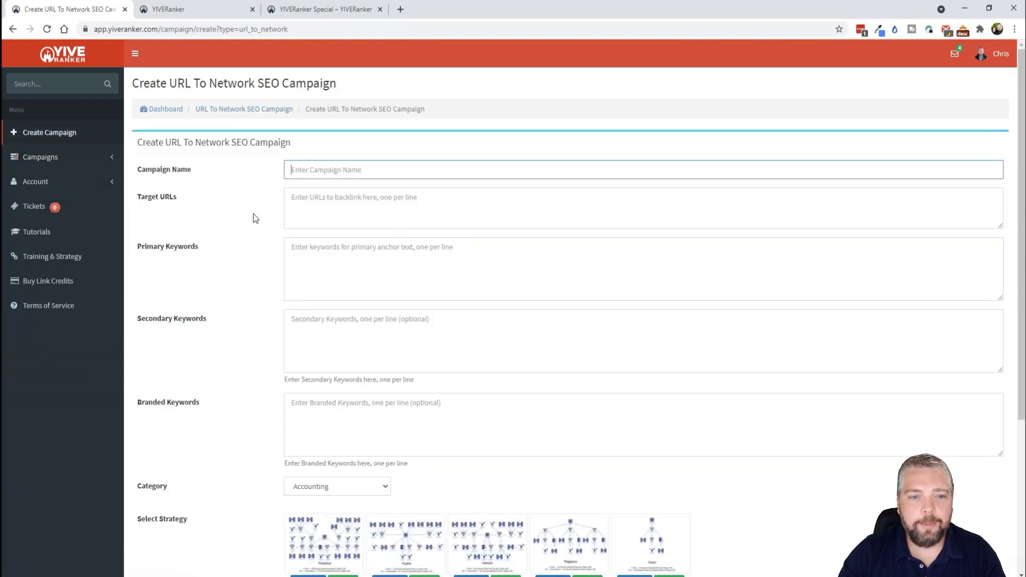
{"action": "left_click", "coordinate": [364, 214]}
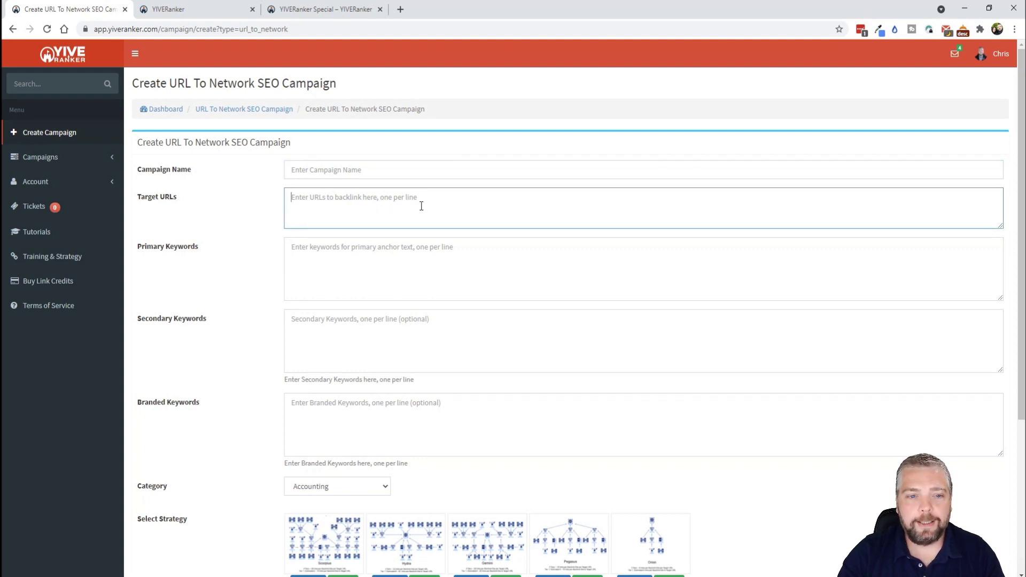
{"action": "scroll", "coordinate": [242, 287], "scroll_direction": "down", "scroll_amount": 2}
{"action": "left_click", "coordinate": [371, 173]}
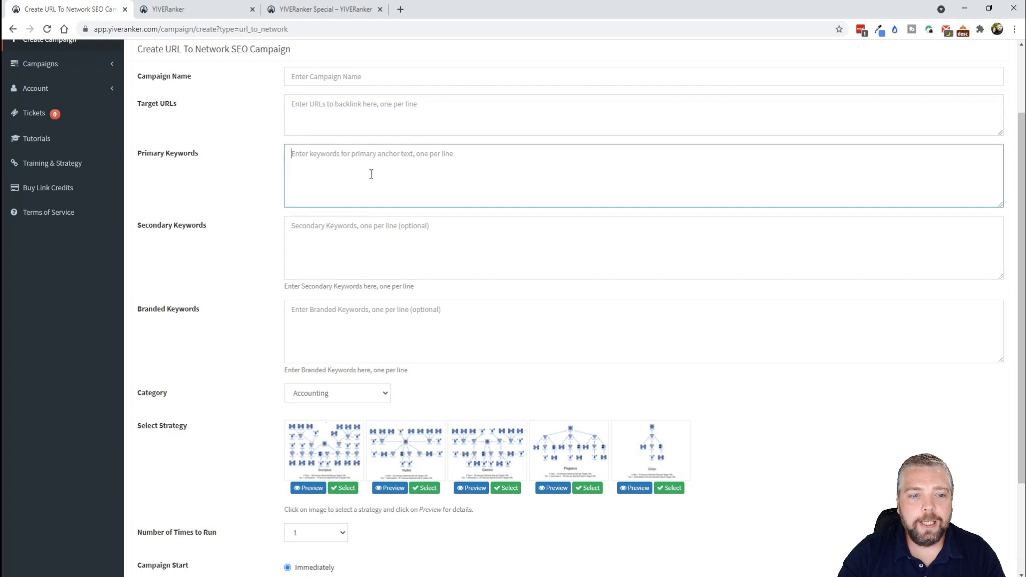
{"action": "left_click", "coordinate": [330, 229]}
{"action": "key", "text": "Tab"}
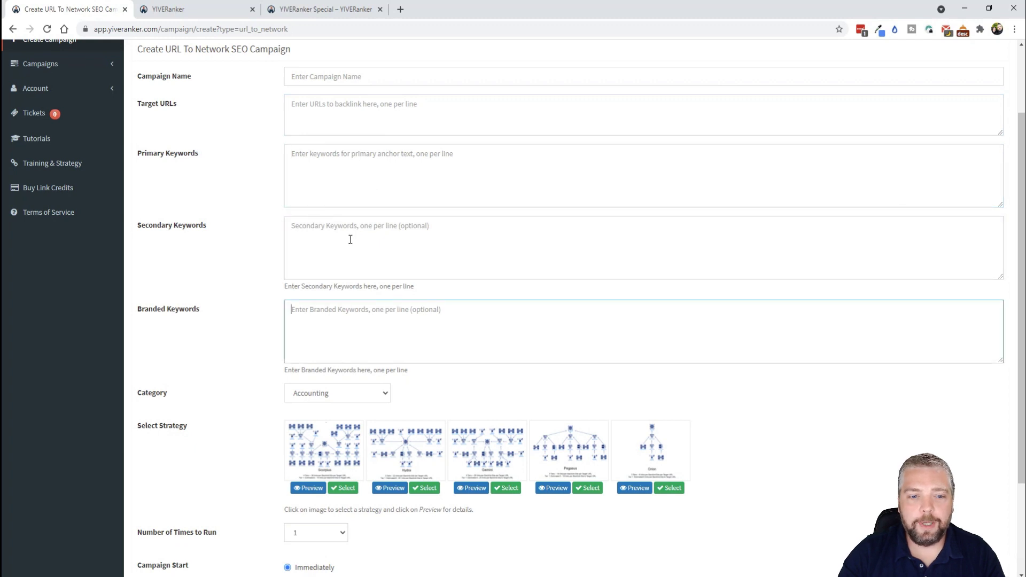
Leave the category on Accounting, focus Branded Keywords, and preview the 4-tier Scorpius strategy
{"action": "scroll", "coordinate": [245, 380], "scroll_direction": "down", "scroll_amount": 3}
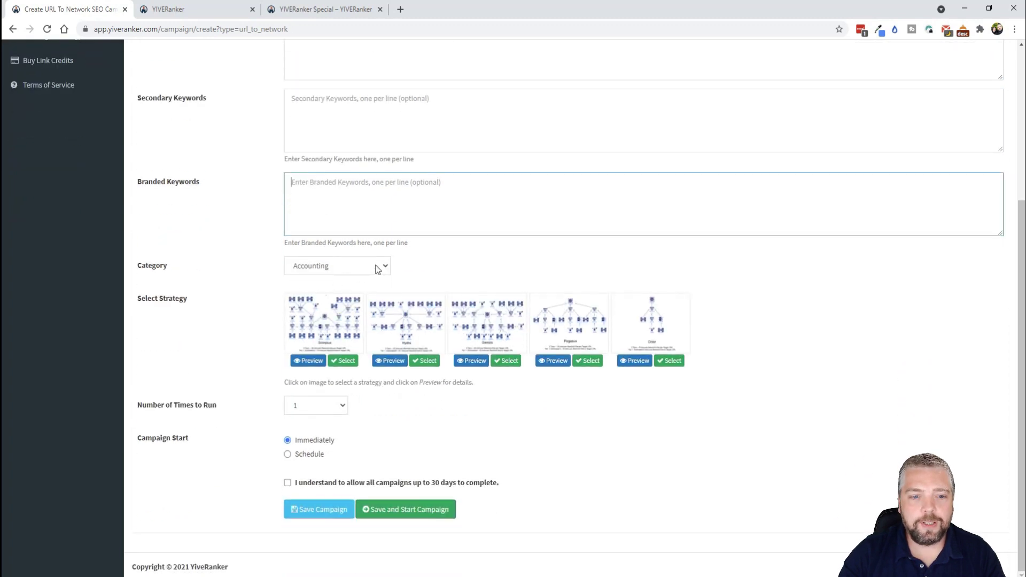
{"action": "left_click", "coordinate": [377, 268]}
{"action": "mouse_move", "coordinate": [387, 300]}
{"action": "left_mouse_down"}
{"action": "mouse_move", "coordinate": [385, 468]}
{"action": "mouse_move", "coordinate": [386, 292]}
{"action": "left_mouse_up"}
{"action": "left_click", "coordinate": [239, 210]}
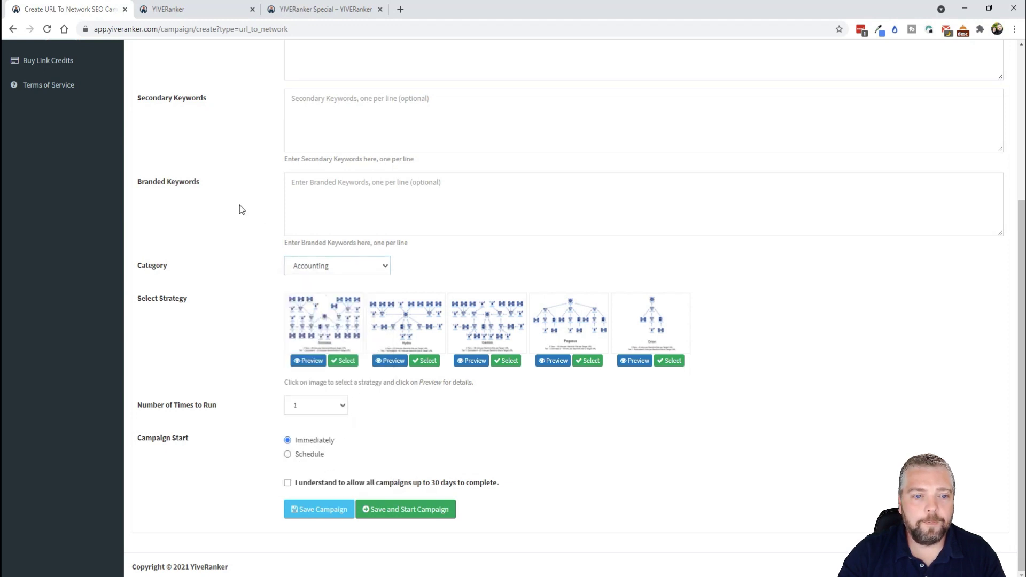
{"action": "left_click", "coordinate": [334, 210]}
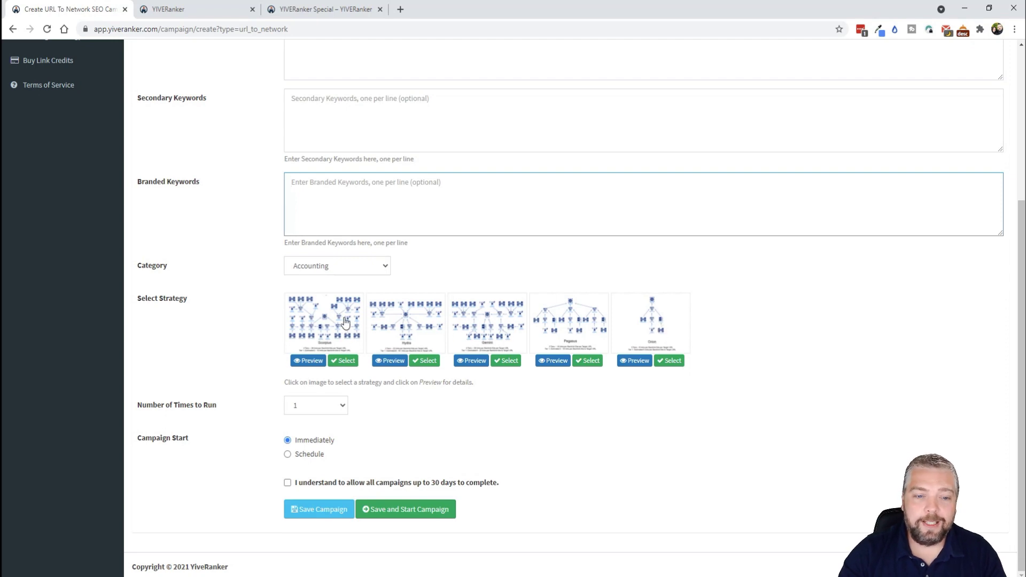
{"action": "left_click", "coordinate": [307, 361]}
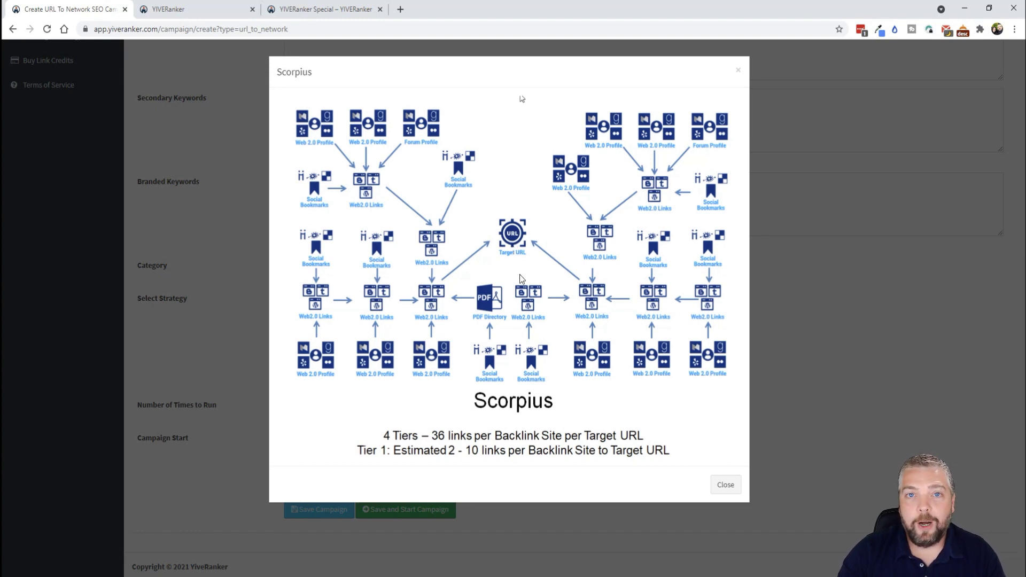
{"action": "left_click", "coordinate": [738, 71]}
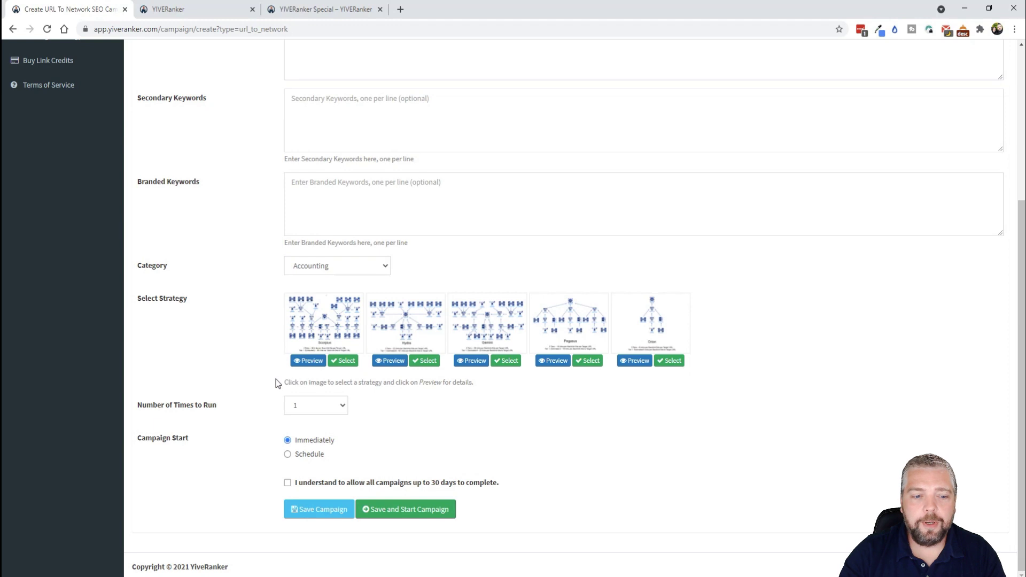
{"action": "left_click", "coordinate": [303, 409]}
{"action": "left_click", "coordinate": [288, 421]}
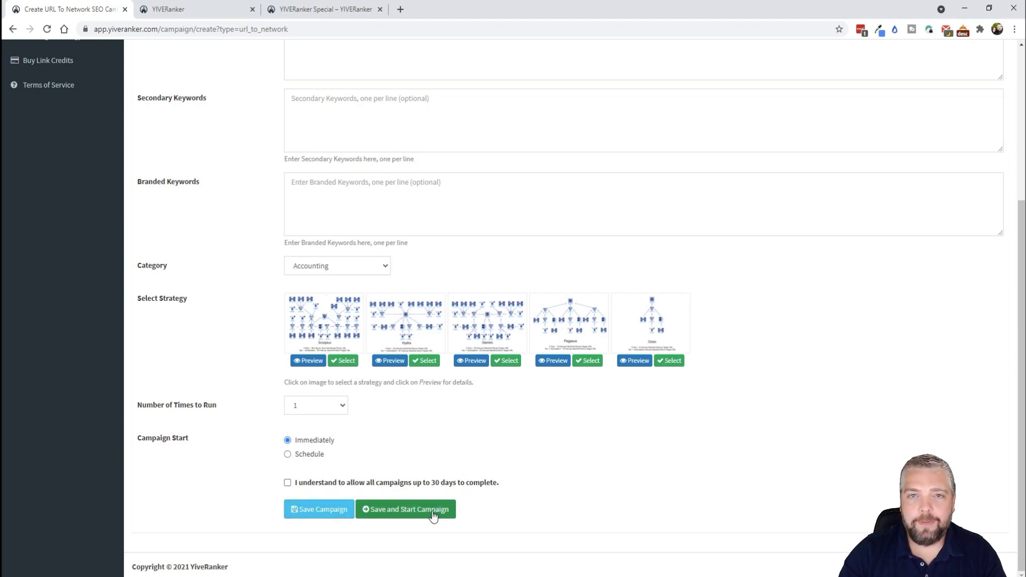
{"action": "scroll", "coordinate": [272, 362], "scroll_direction": "up", "scroll_amount": 5}
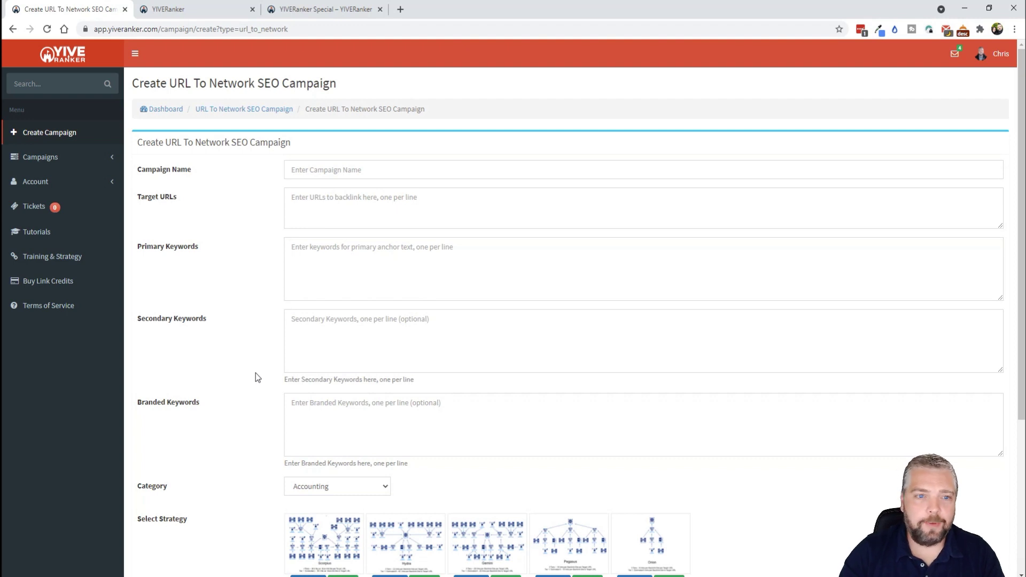
{"action": "left_click", "coordinate": [50, 156]}
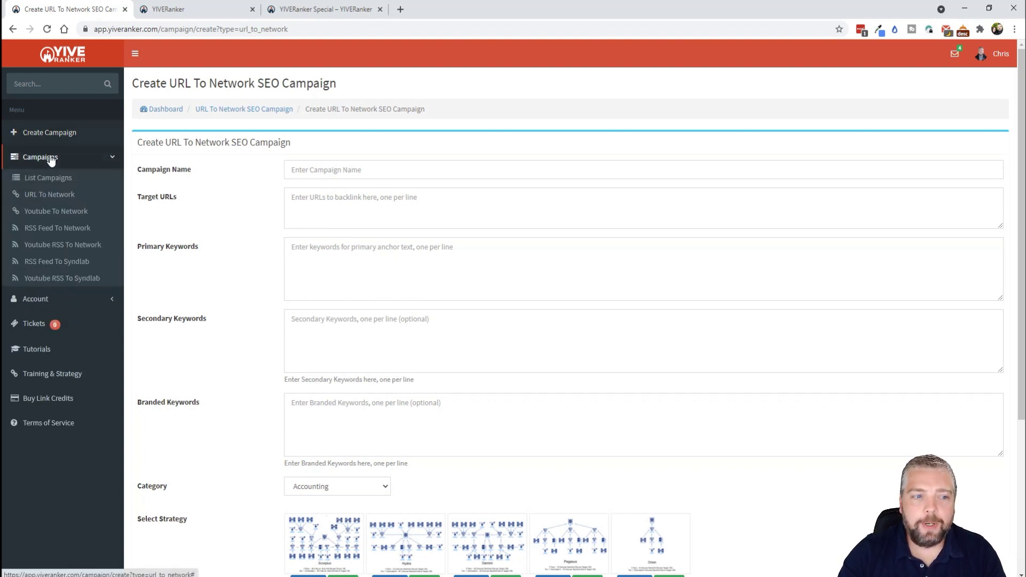
Open a blank Youtube To Network campaign form and step through its name, video URL and primary keyword fields
{"action": "left_click", "coordinate": [55, 212]}
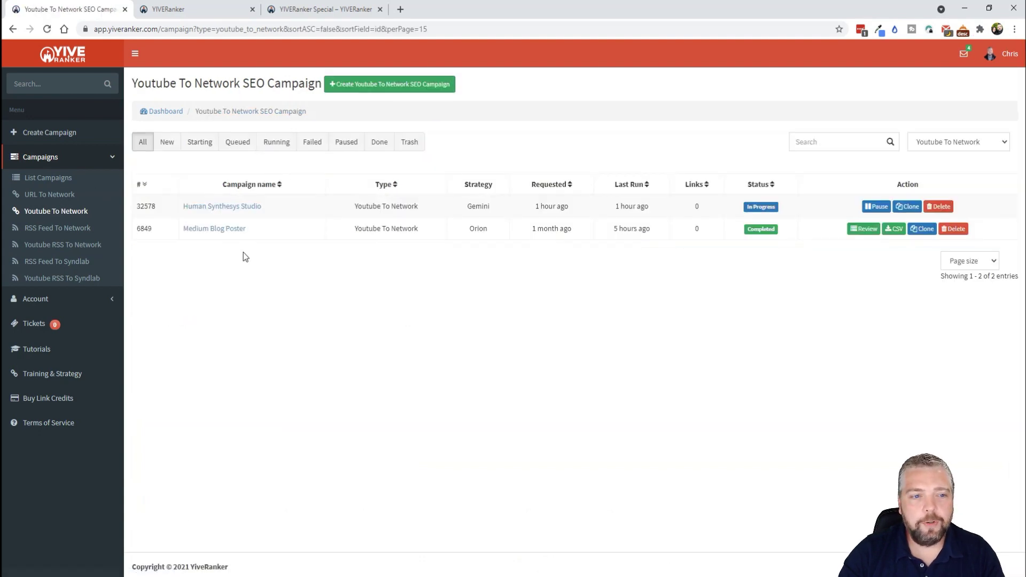
{"action": "left_click", "coordinate": [389, 84]}
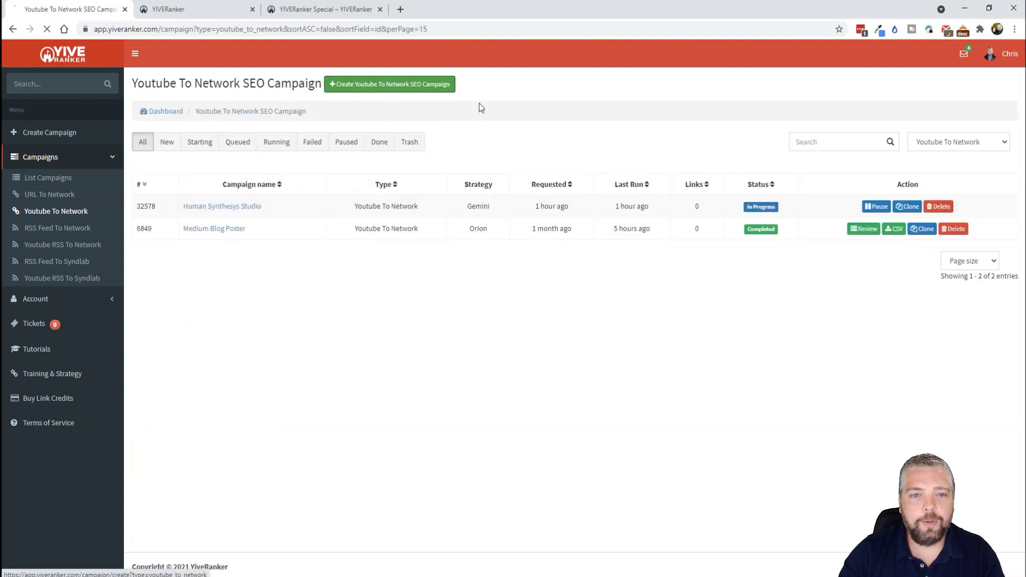
{"action": "left_click", "coordinate": [319, 170]}
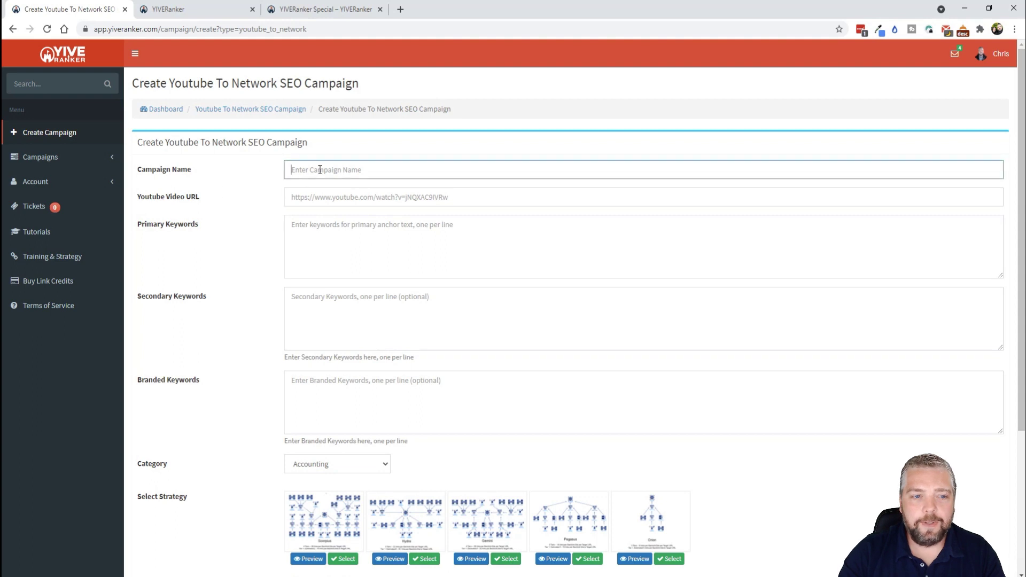
{"action": "left_click", "coordinate": [342, 200]}
{"action": "scroll", "coordinate": [232, 246], "scroll_direction": "down", "scroll_amount": 2}
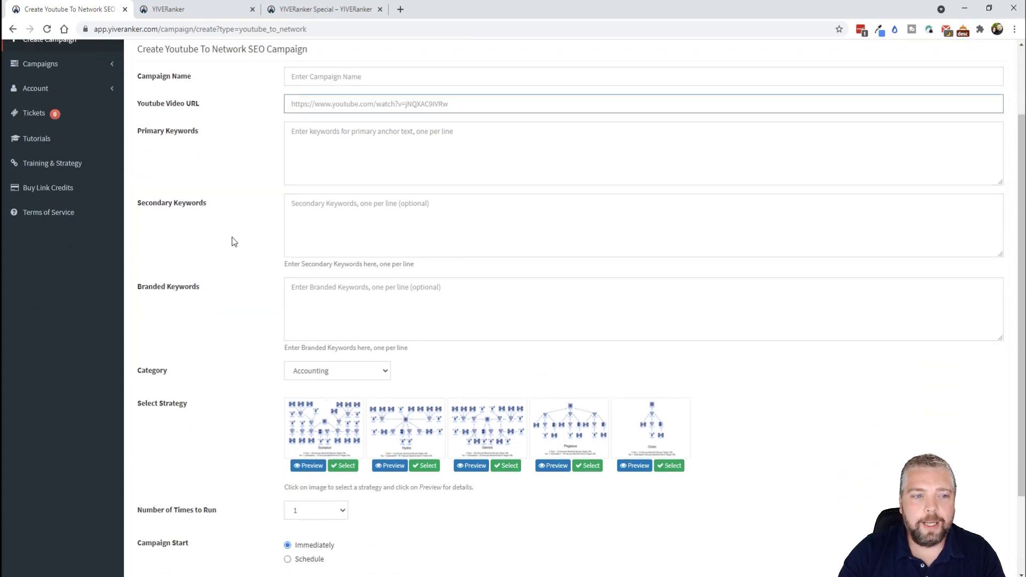
{"action": "left_click", "coordinate": [412, 156]}
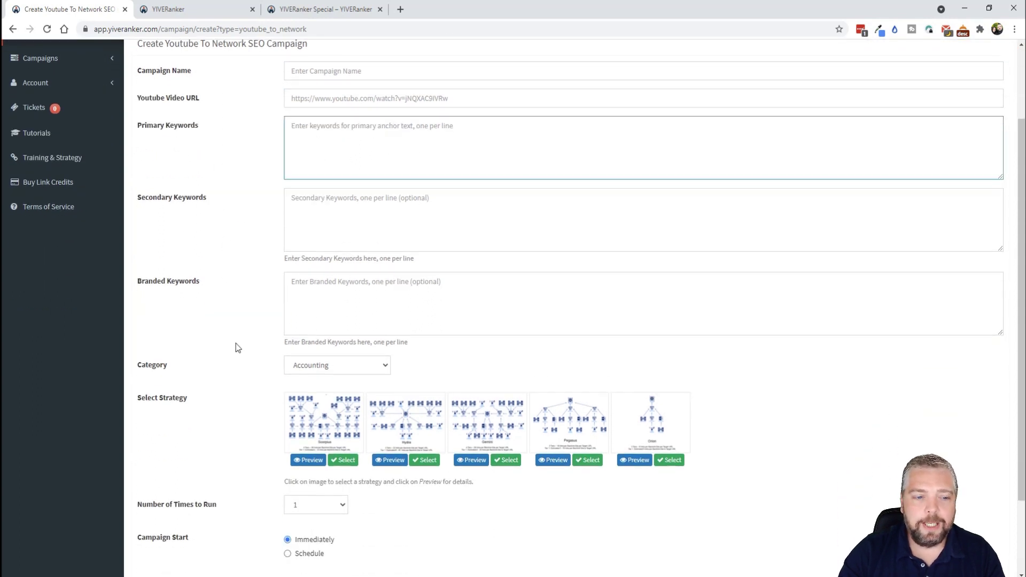
{"action": "scroll", "coordinate": [238, 348], "scroll_direction": "down", "scroll_amount": 2}
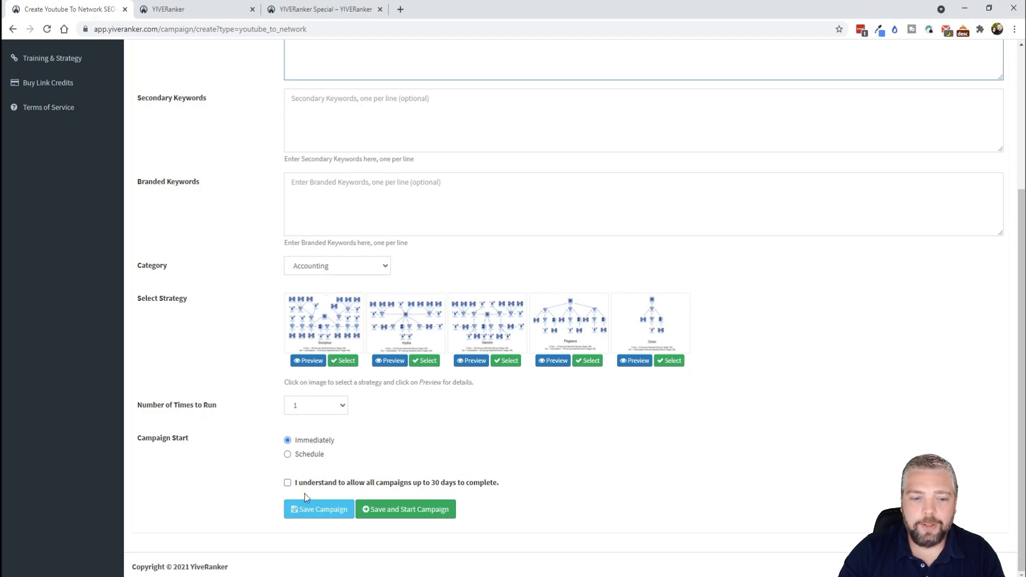
{"action": "scroll", "coordinate": [272, 409], "scroll_direction": "up", "scroll_amount": 4}
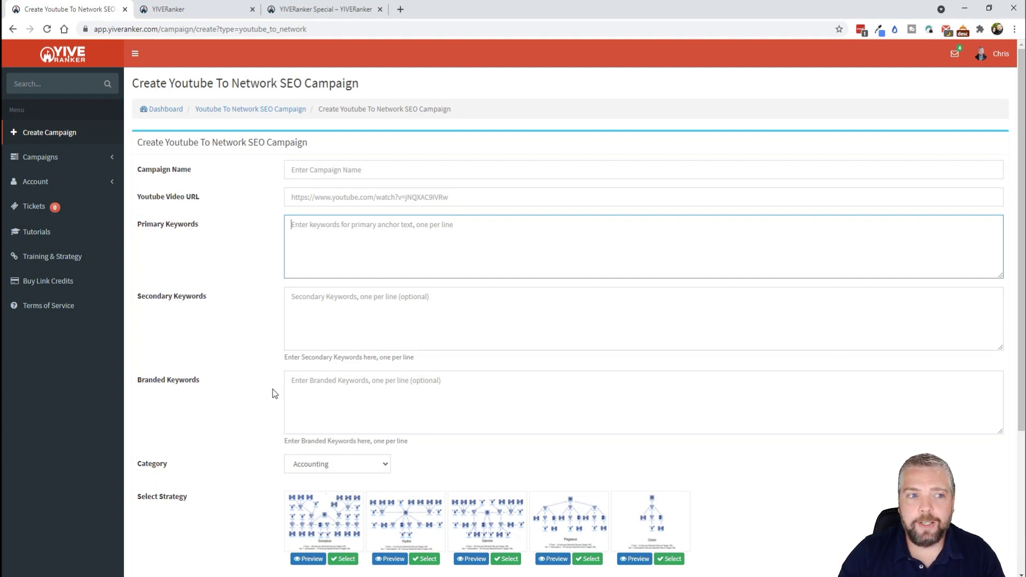
Browse Tutorials and Training & Strategy videos, then show Buy Credit's Starter $37, Pro $67 and Agency $97 plans
{"action": "left_click", "coordinate": [91, 377]}
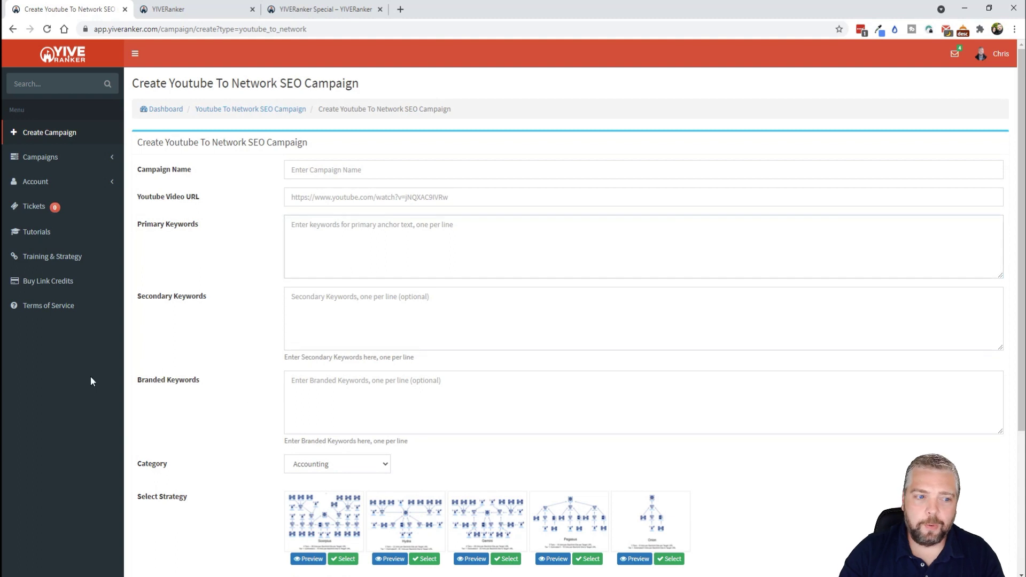
{"action": "left_click", "coordinate": [55, 236]}
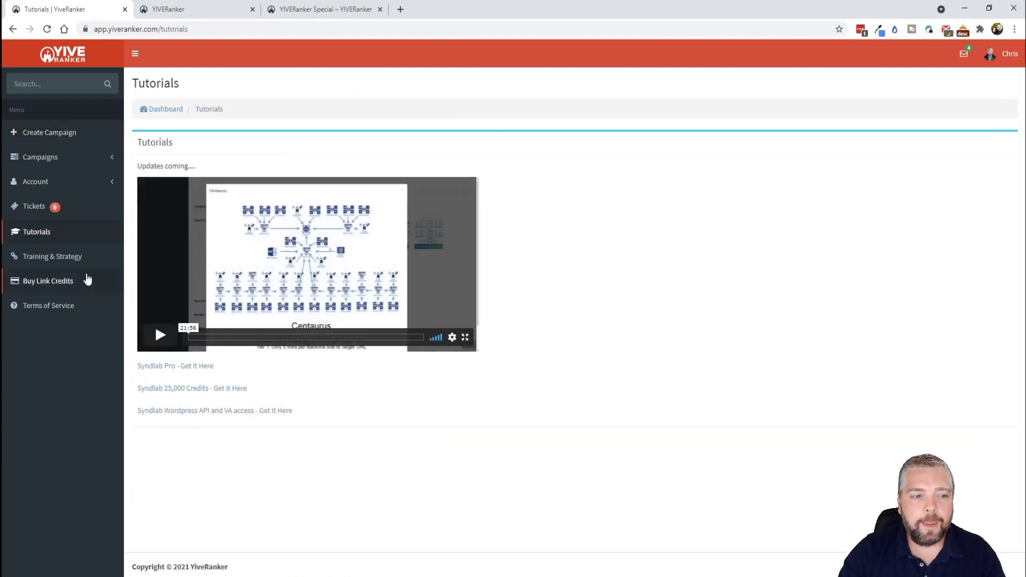
{"action": "left_click", "coordinate": [13, 259]}
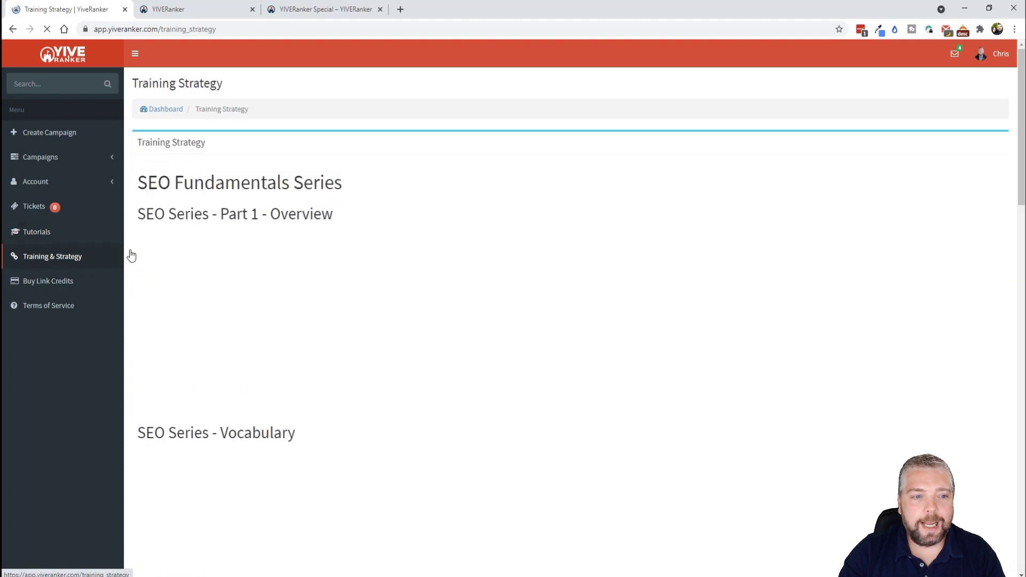
{"action": "scroll", "coordinate": [254, 380], "scroll_direction": "down", "scroll_amount": 14}
{"action": "scroll", "coordinate": [260, 390], "scroll_direction": "down", "scroll_amount": 9}
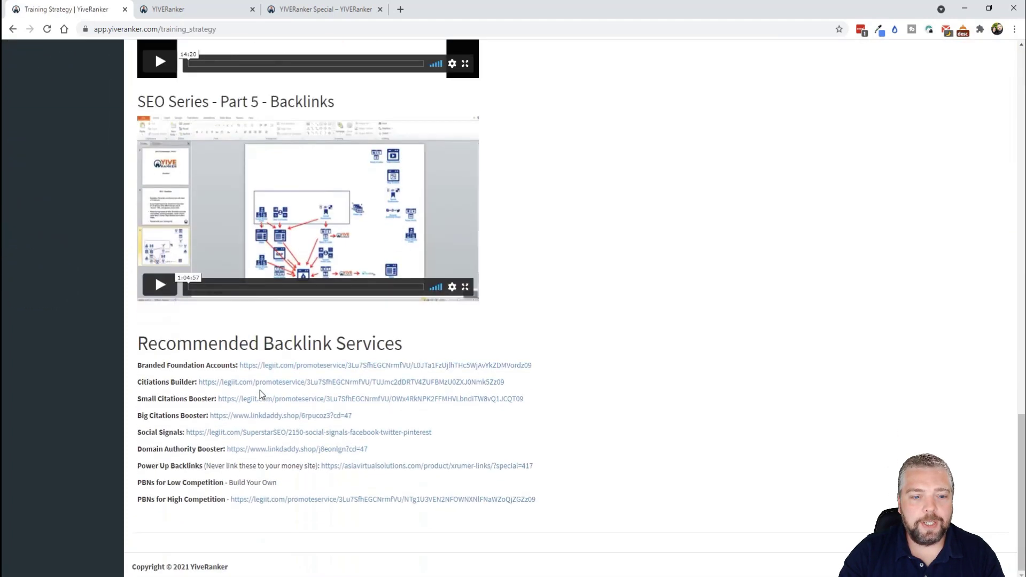
{"action": "scroll", "coordinate": [260, 390], "scroll_direction": "up", "scroll_amount": 15}
{"action": "scroll", "coordinate": [261, 369], "scroll_direction": "up", "scroll_amount": 7}
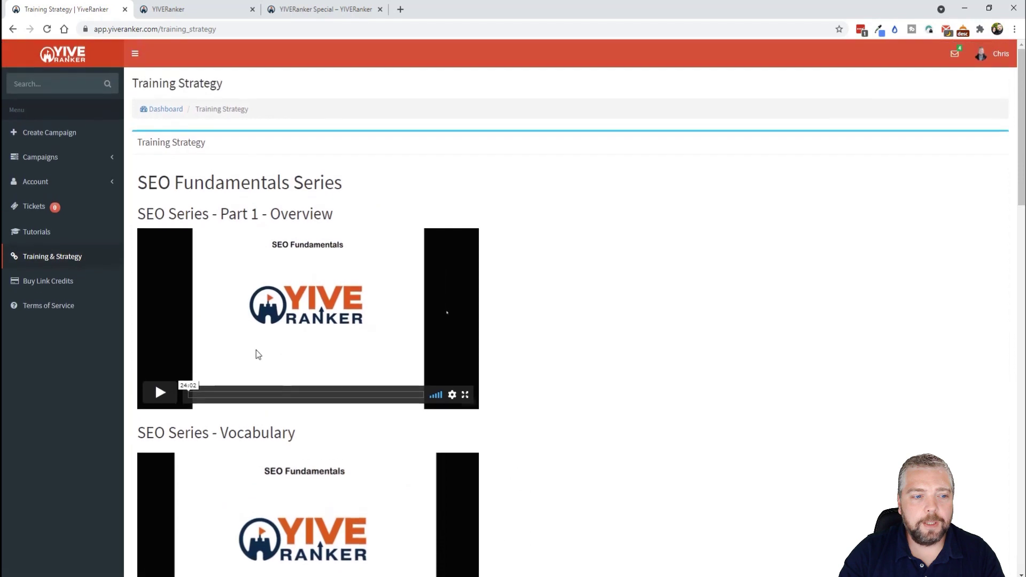
{"action": "left_click", "coordinate": [48, 292]}
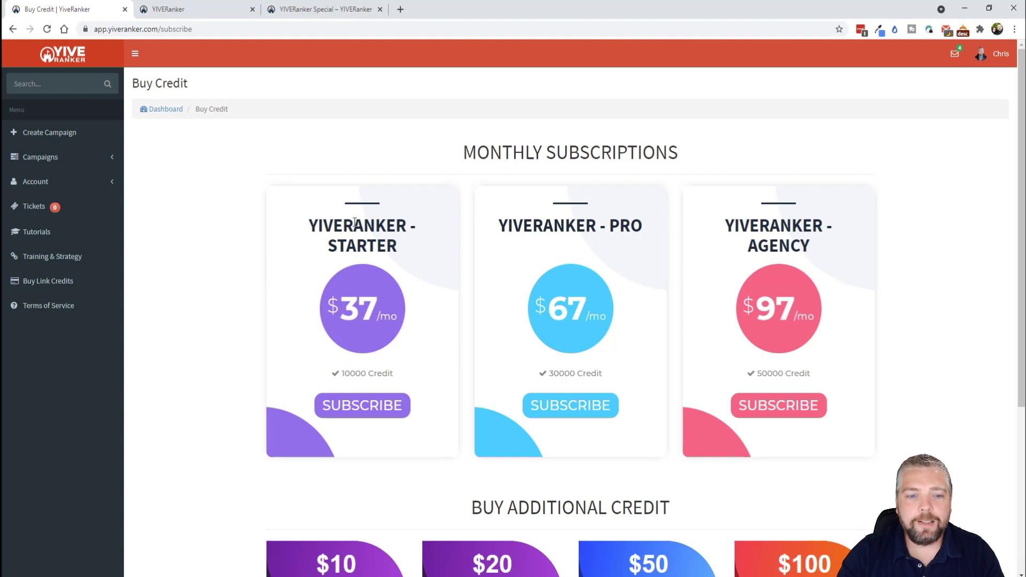
{"action": "scroll", "coordinate": [904, 315], "scroll_direction": "down", "scroll_amount": 2}
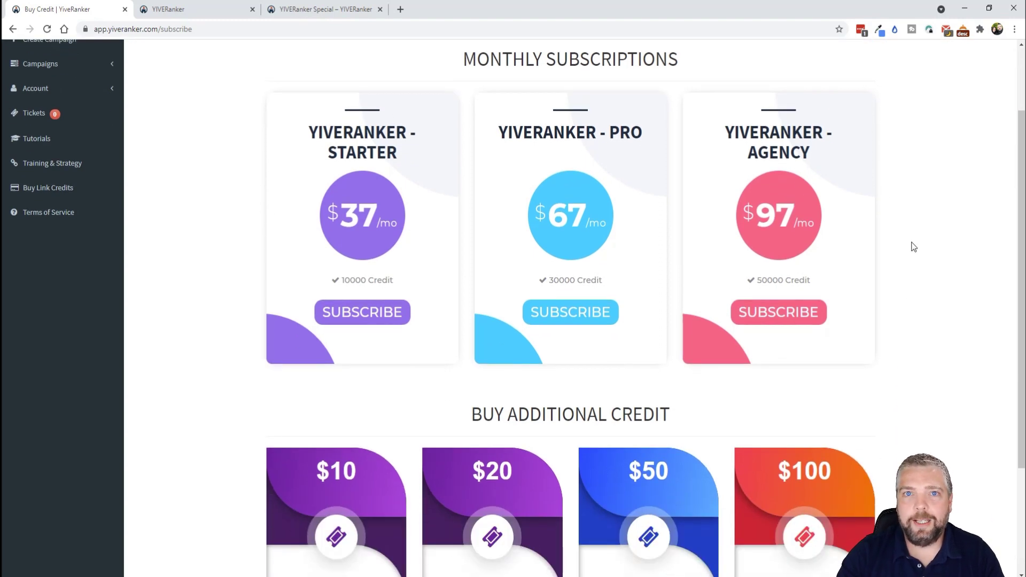
{"action": "scroll", "coordinate": [914, 247], "scroll_direction": "up", "scroll_amount": 2}
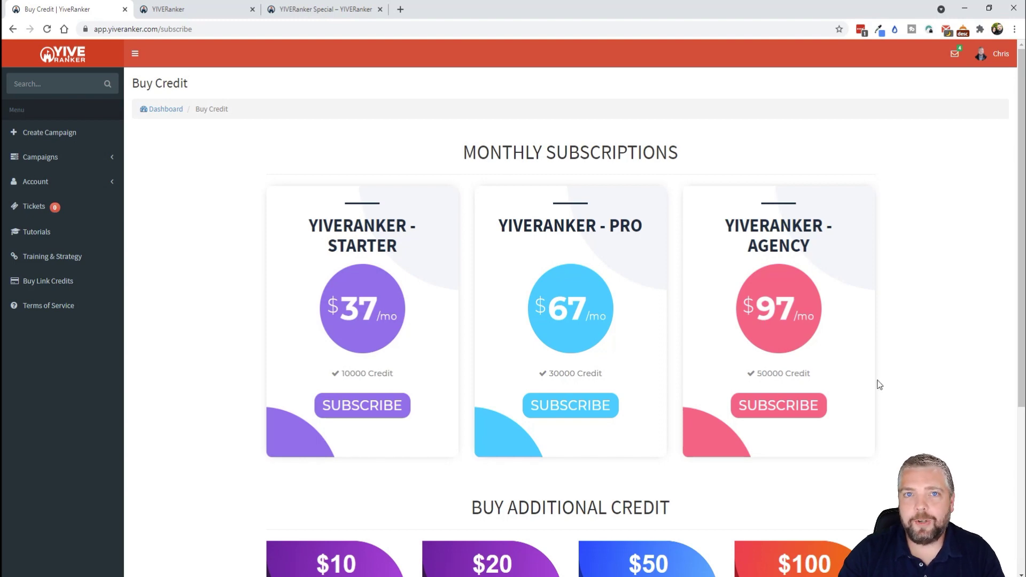
{"action": "scroll", "coordinate": [879, 384], "scroll_direction": "down", "scroll_amount": 2}
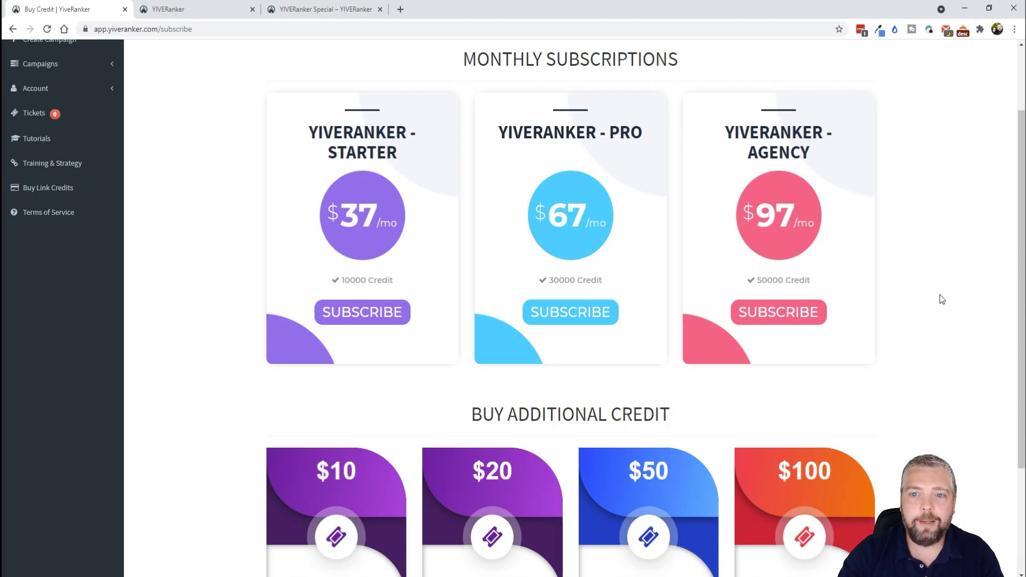
{"action": "scroll", "coordinate": [544, 296], "scroll_direction": "down", "scroll_amount": 3}
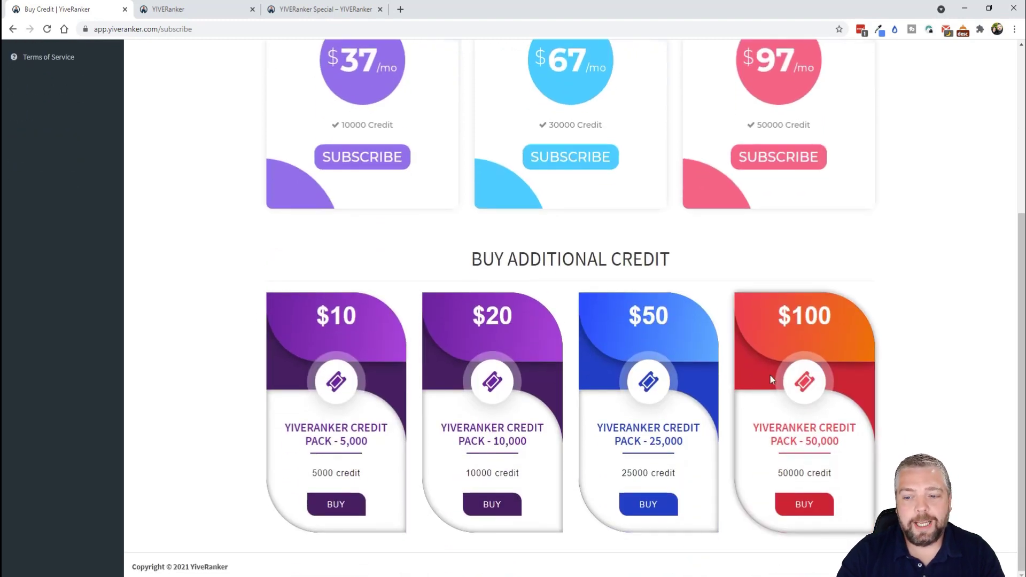
{"action": "scroll", "coordinate": [650, 393], "scroll_direction": "up", "scroll_amount": 2}
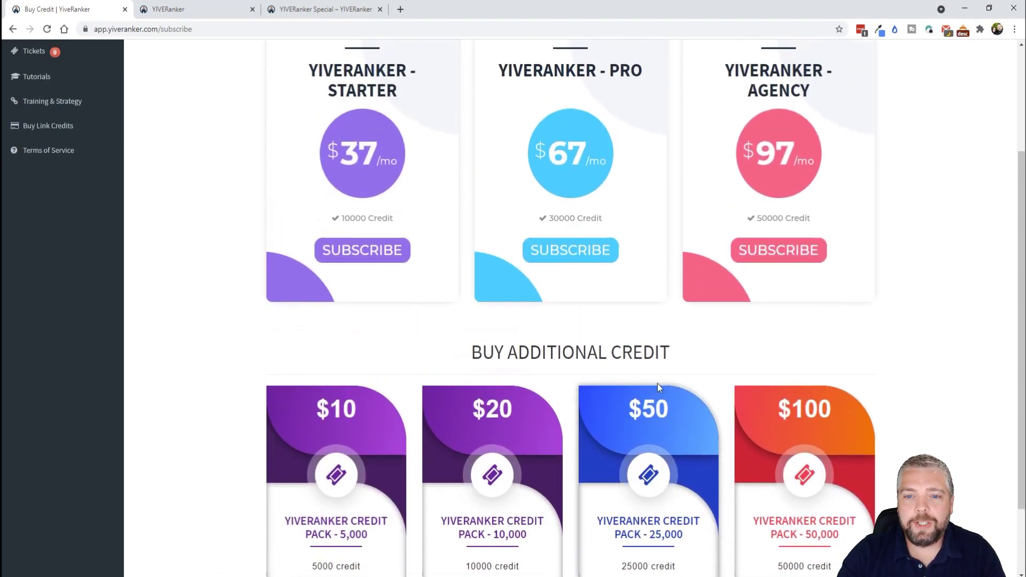
{"action": "scroll", "coordinate": [676, 356], "scroll_direction": "up", "scroll_amount": 2}
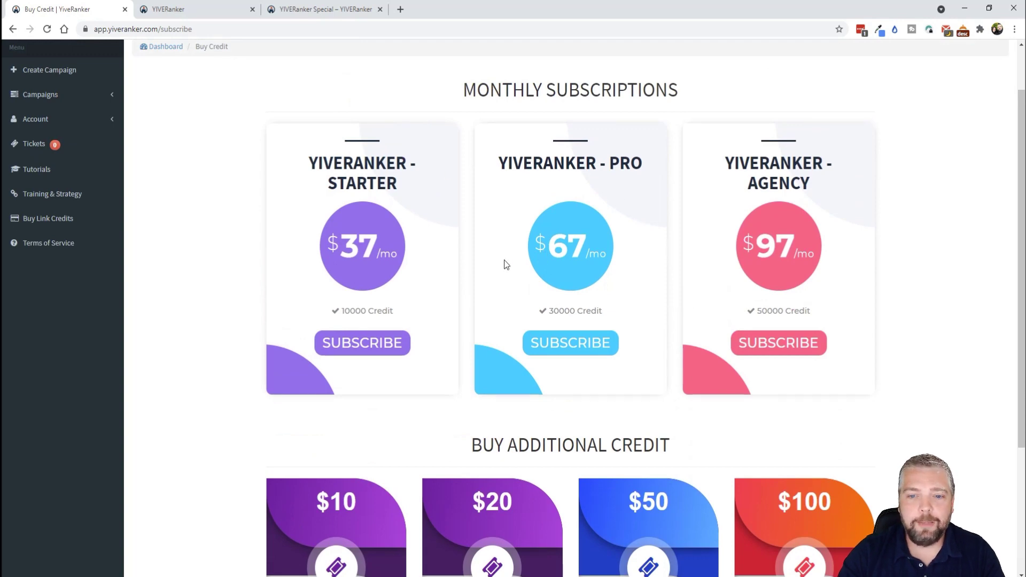
{"action": "scroll", "coordinate": [435, 382], "scroll_direction": "down", "scroll_amount": 3}
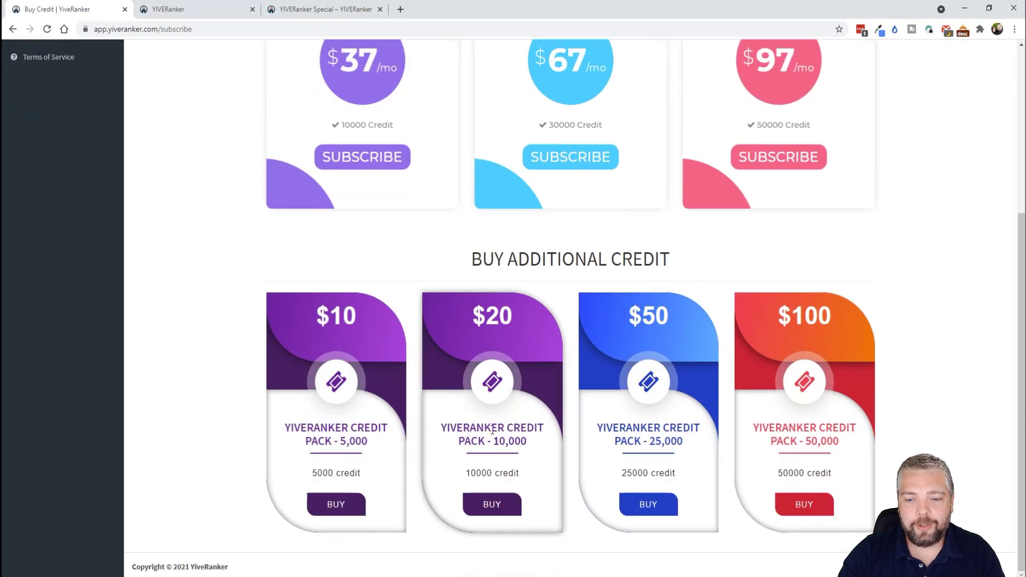
{"action": "scroll", "coordinate": [463, 444], "scroll_direction": "up", "scroll_amount": 4}
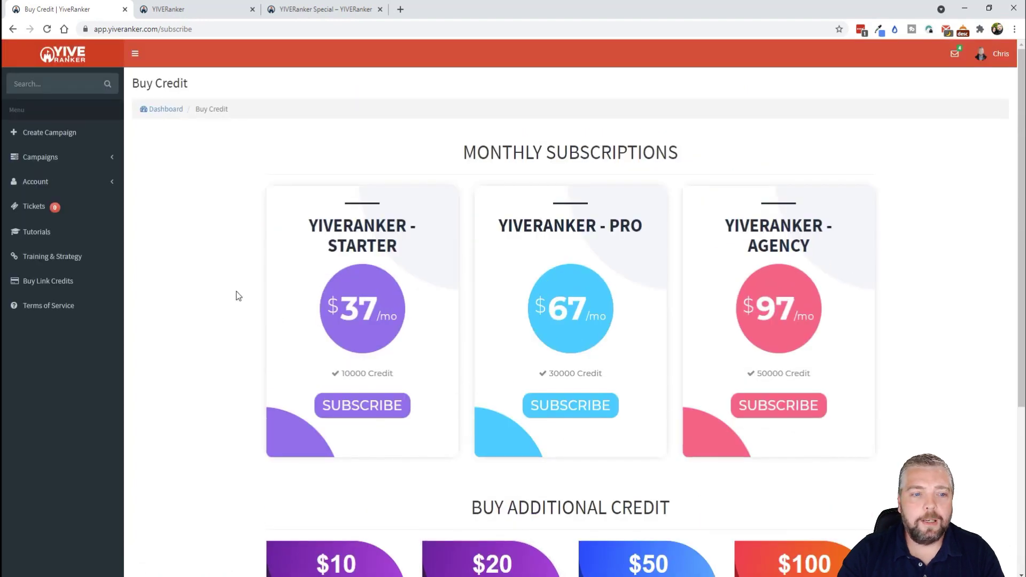